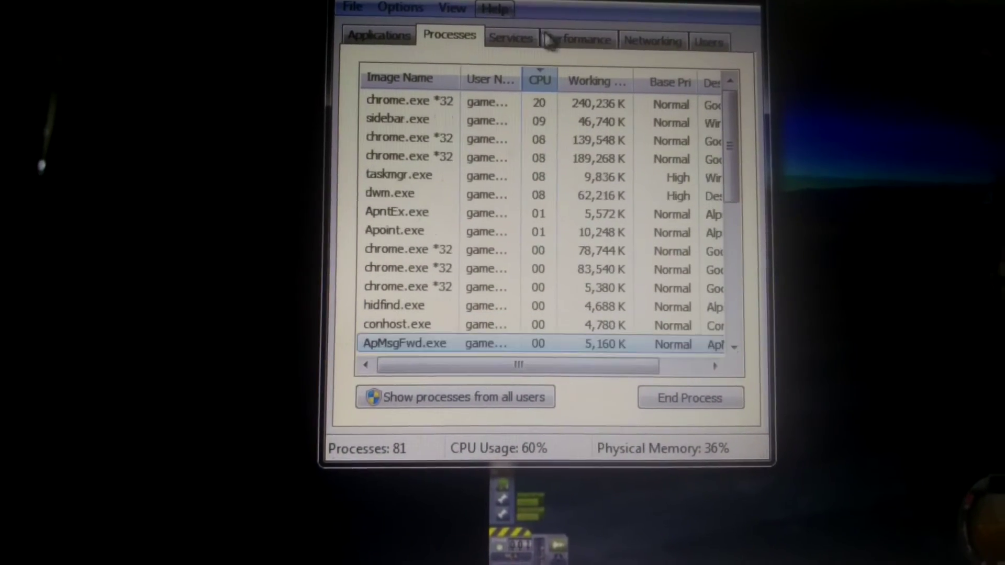
Show the Performance tab's CPU usage history and memory graphs in Task Manager.
left_click(566, 49)
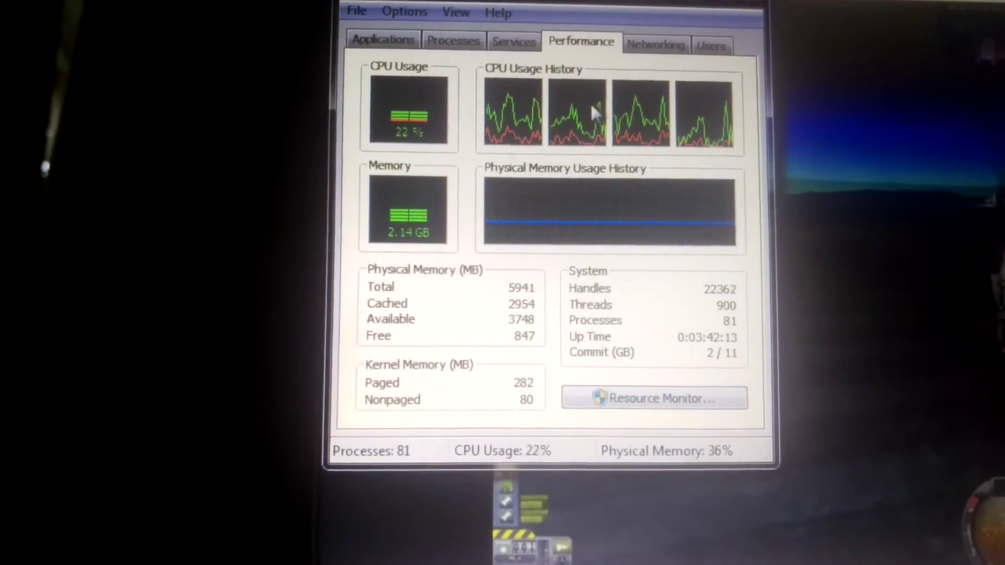